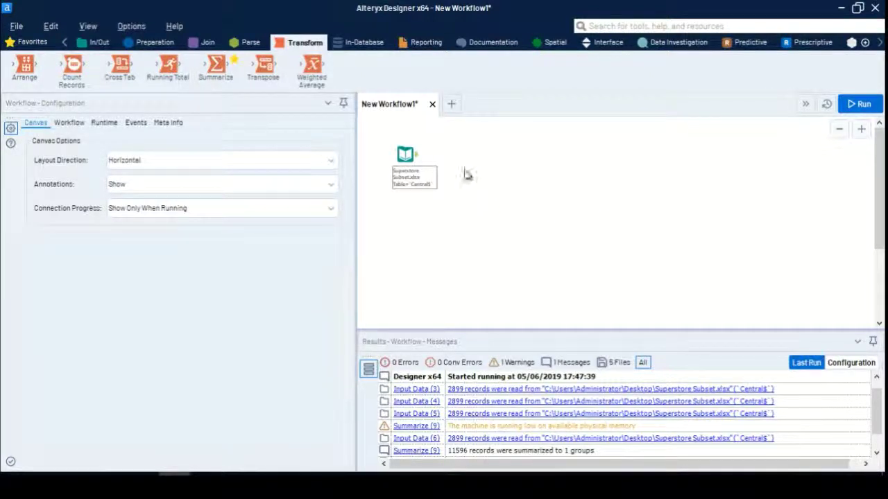
click(405, 154)
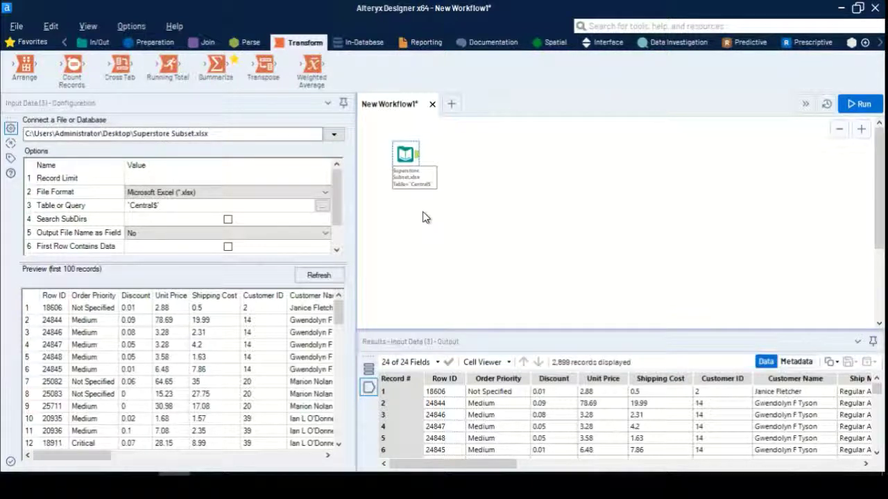
click(423, 215)
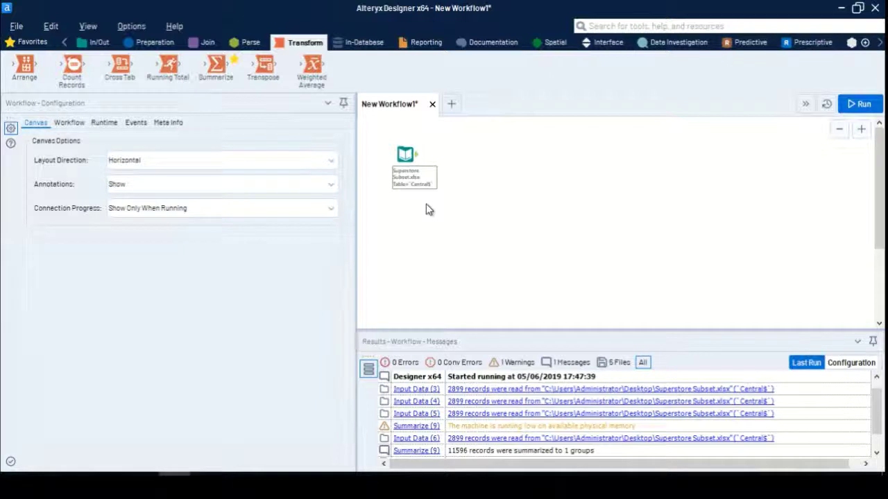
Paste three copies of the Central input lined up beneath it, and point the second at sheet East.
key(ctrl+v)
key(ctrl+v)
key(ctrl+v)
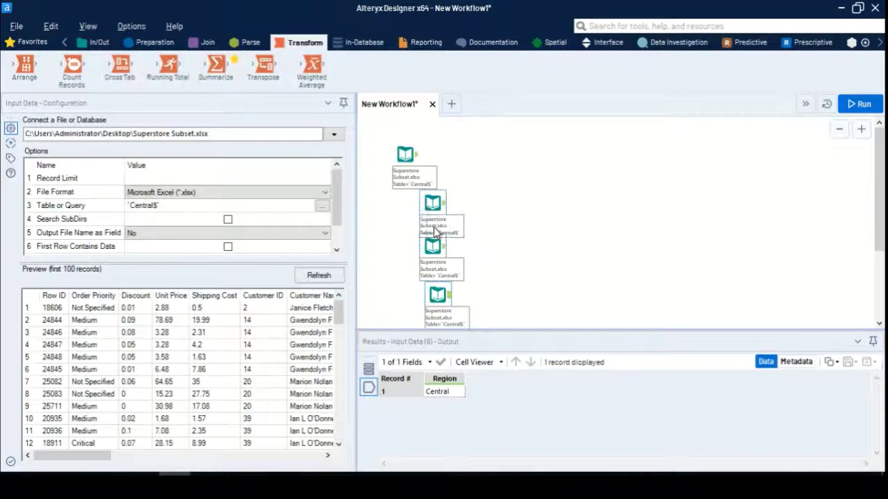
drag(433, 206, 411, 206)
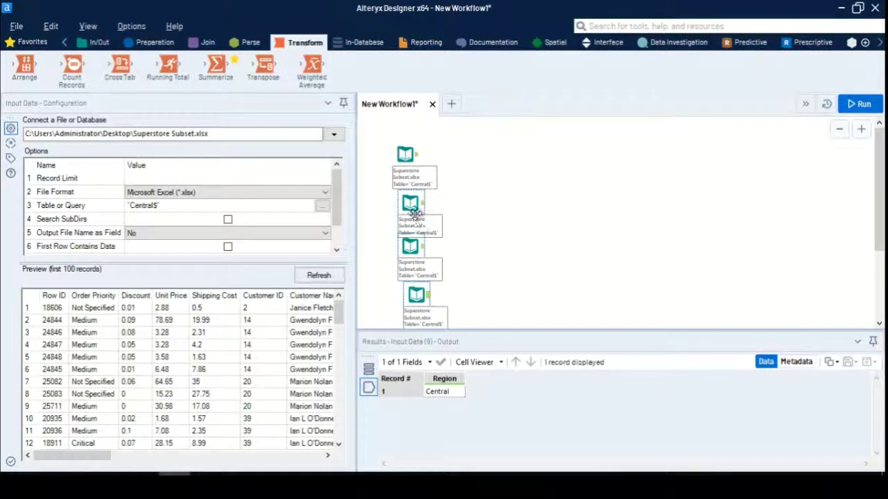
click(414, 213)
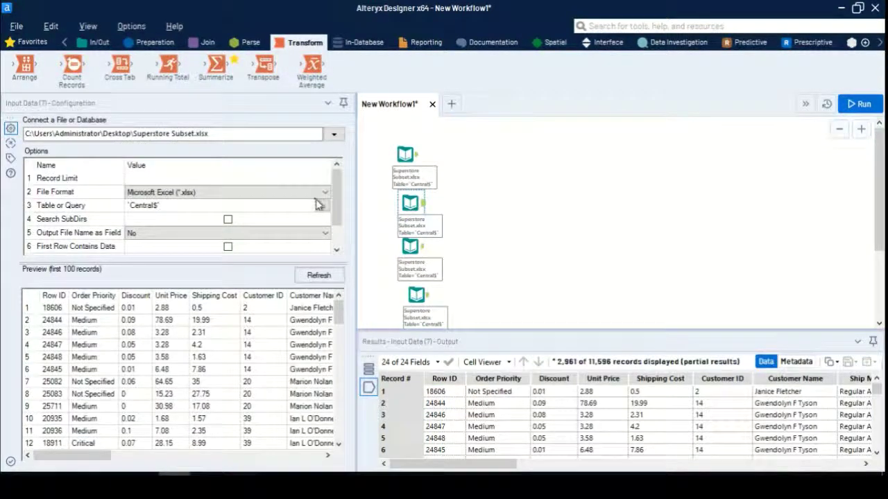
click(322, 207)
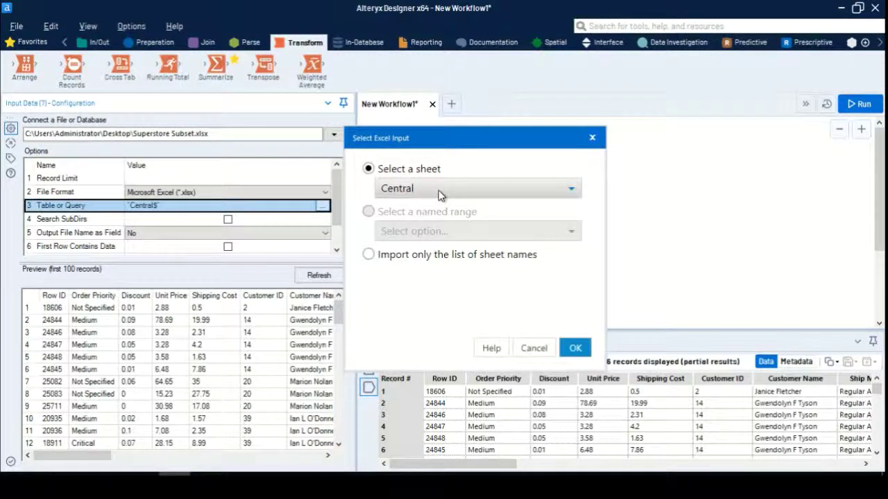
click(438, 193)
click(415, 219)
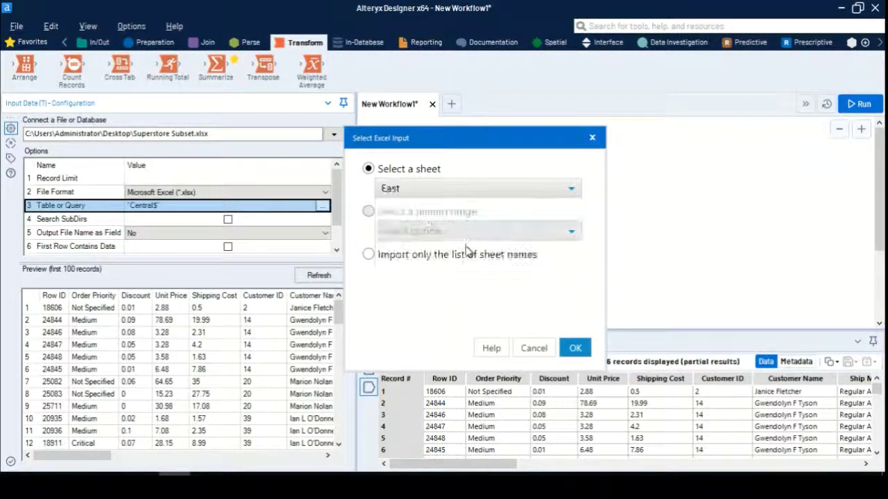
click(574, 347)
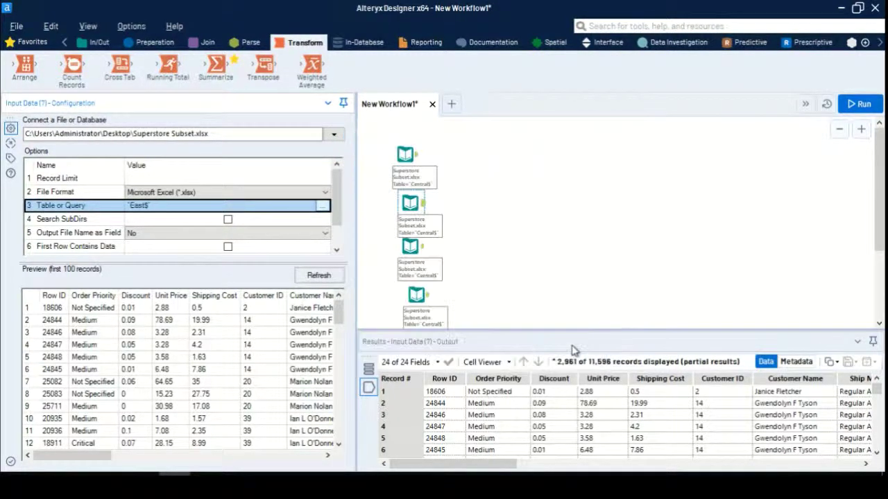
click(410, 246)
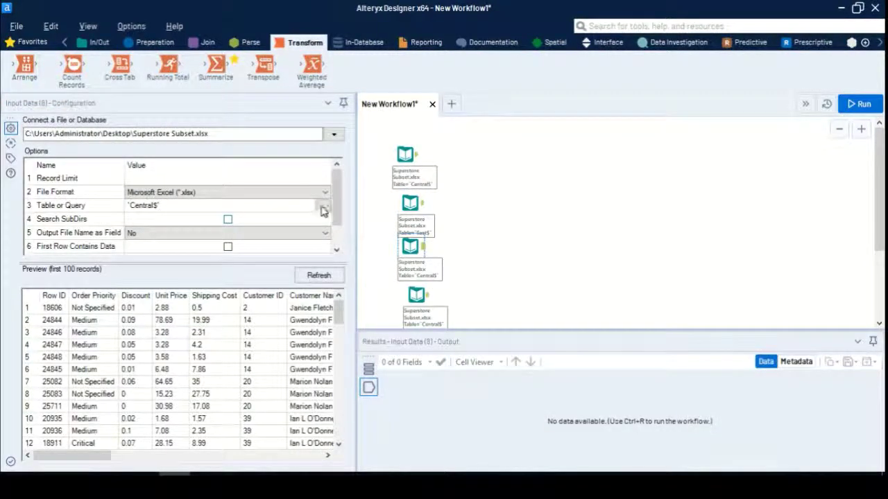
Set the third Input Data tool to read the South sheet.
click(322, 208)
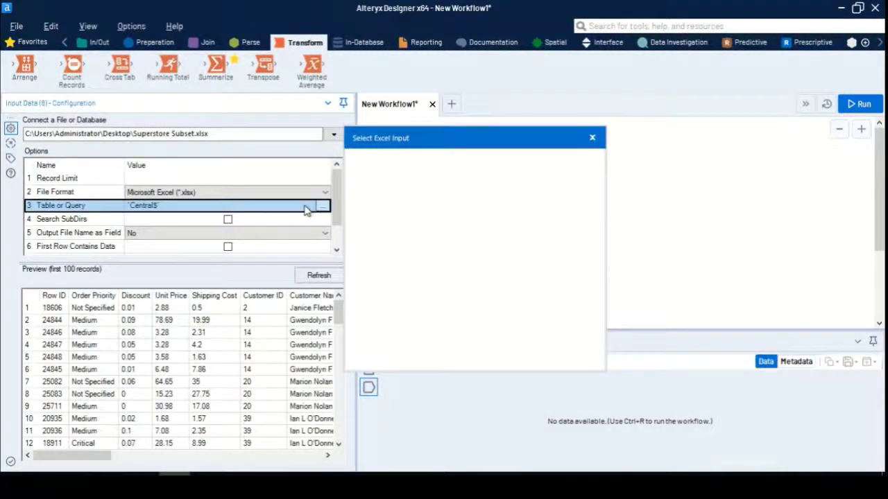
click(453, 192)
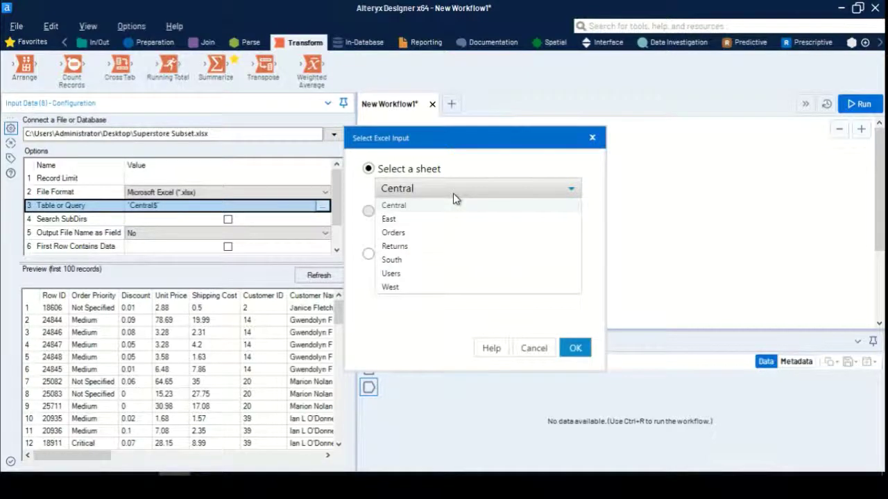
click(418, 261)
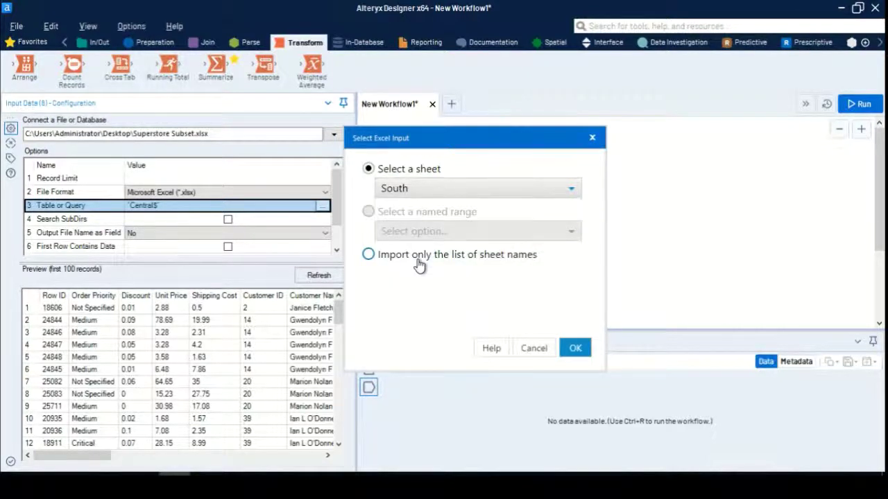
click(575, 347)
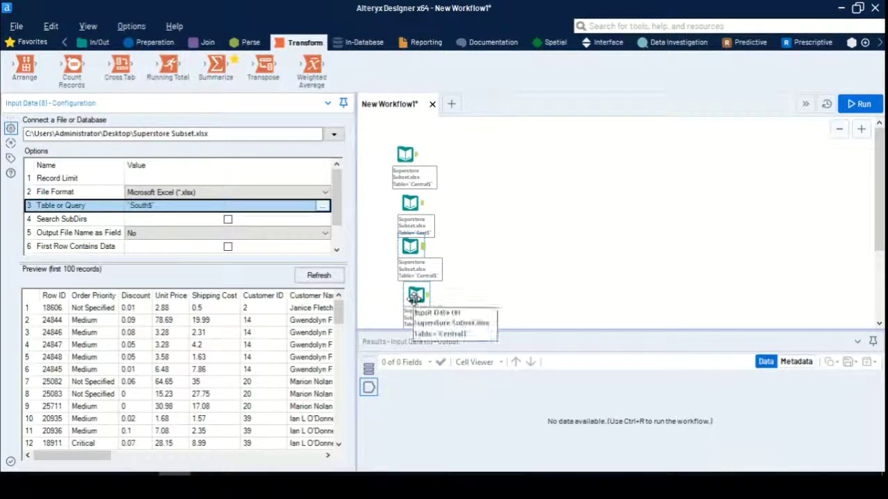
Set the fourth Input Data tool to read the West sheet.
click(321, 207)
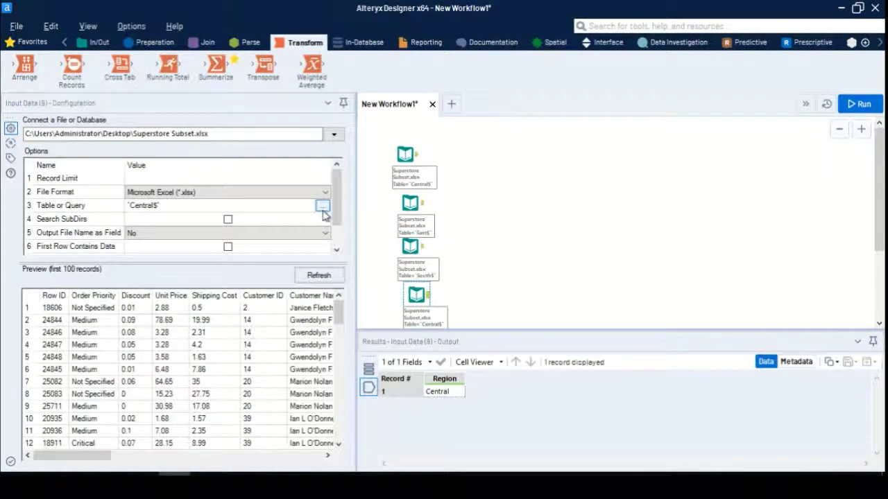
click(321, 208)
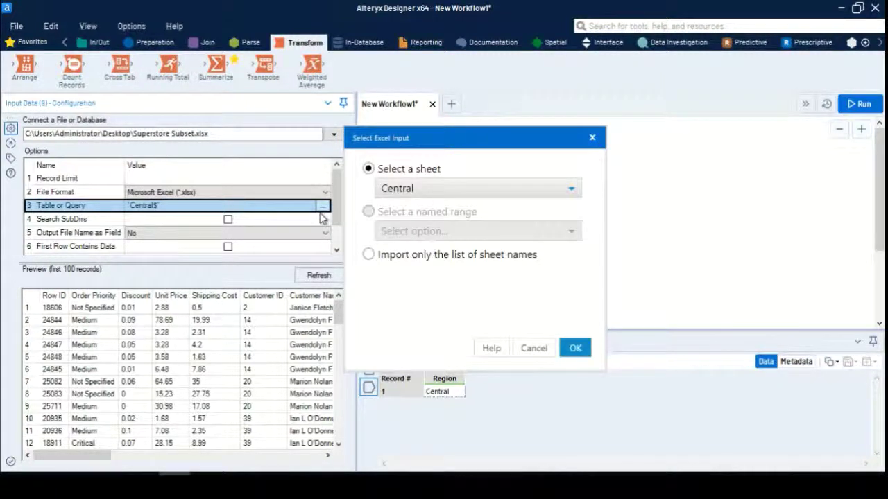
click(408, 191)
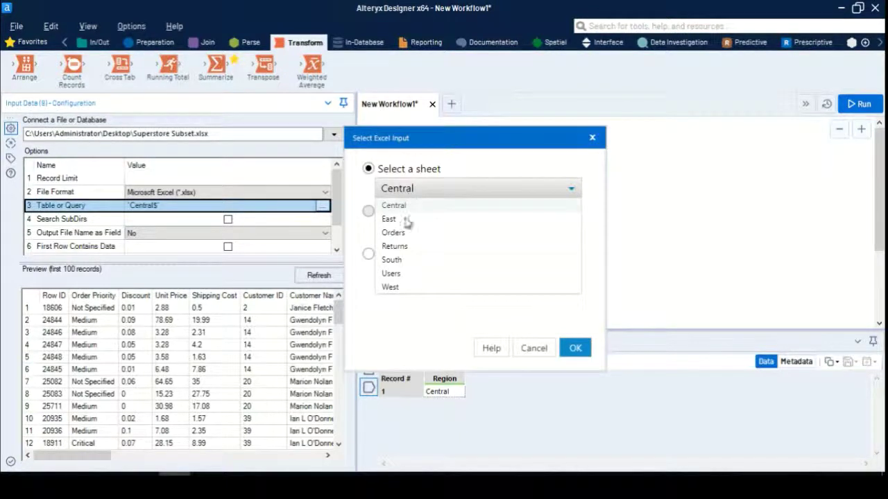
click(402, 288)
click(575, 348)
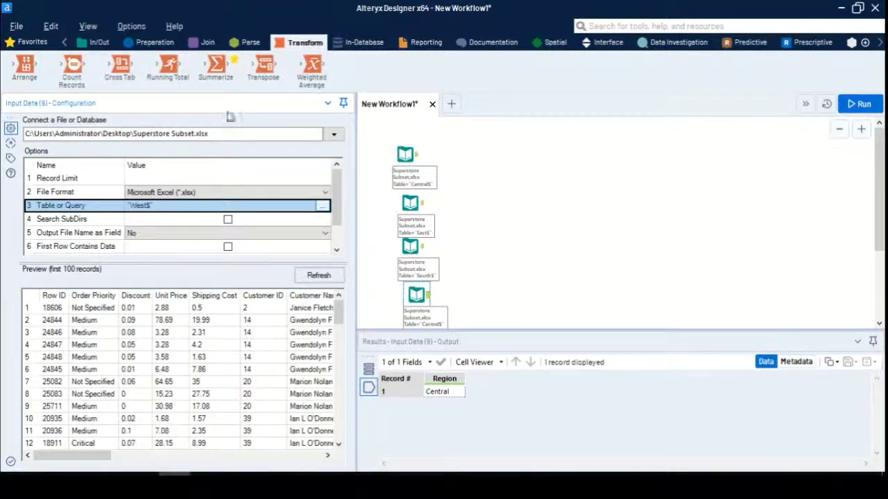
Place a Union tool right of the inputs and connect the Central input to it.
click(206, 43)
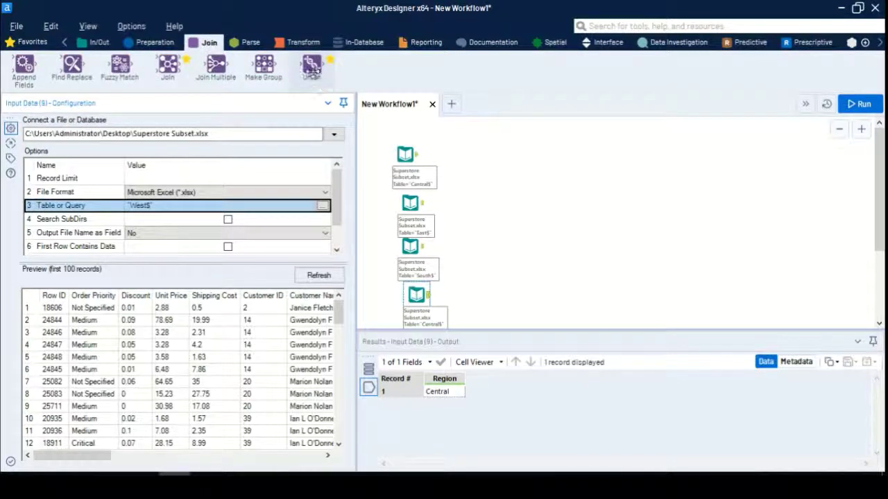
drag(312, 70, 541, 218)
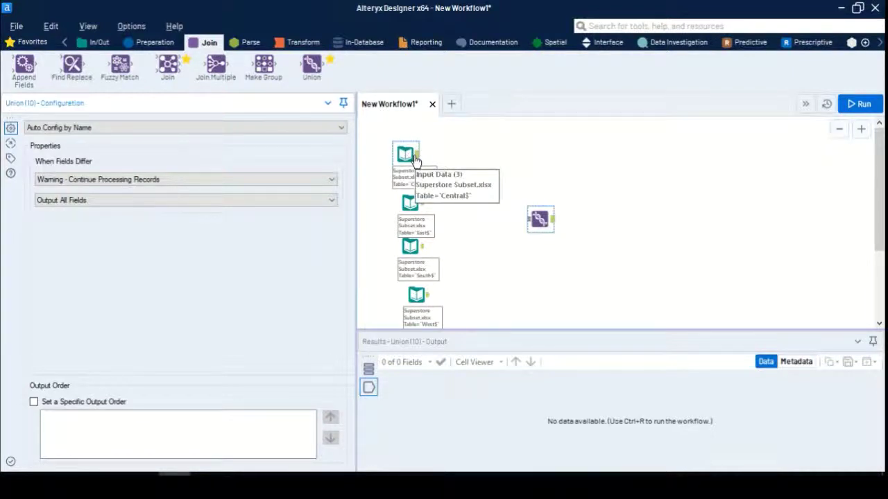
drag(414, 160, 529, 222)
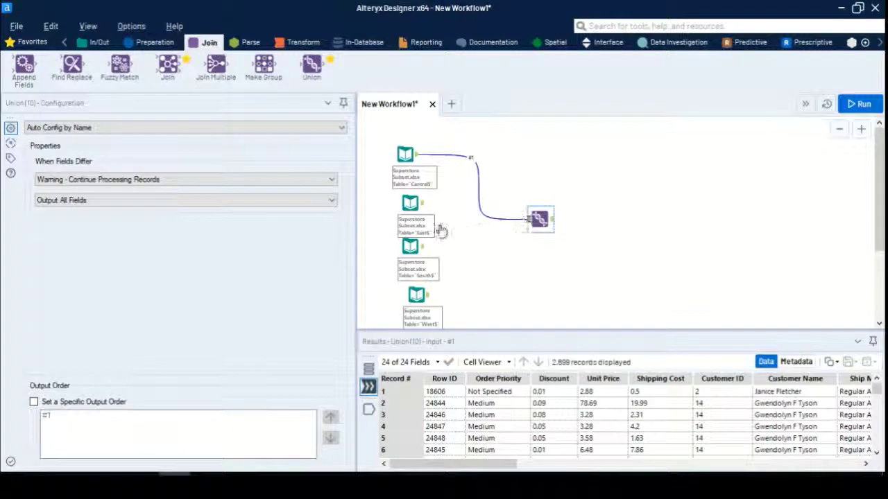
Connect the East, South and West inputs into the Union as well.
drag(421, 201, 532, 222)
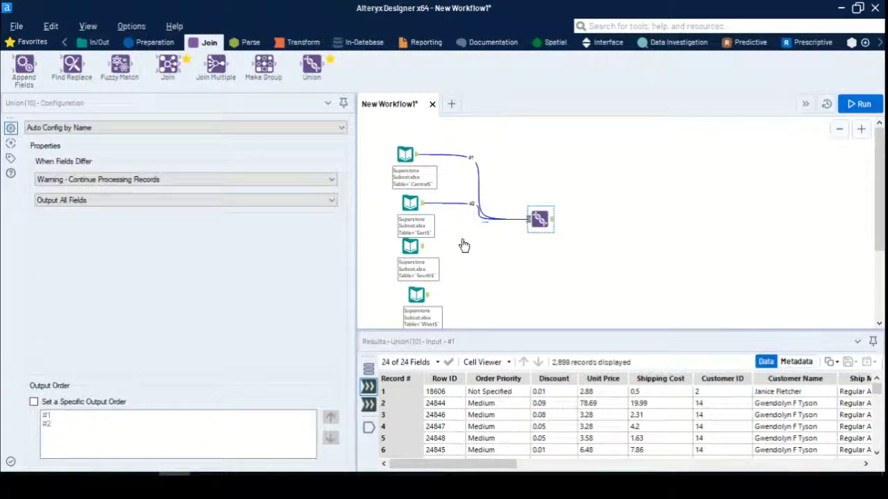
drag(422, 247, 526, 221)
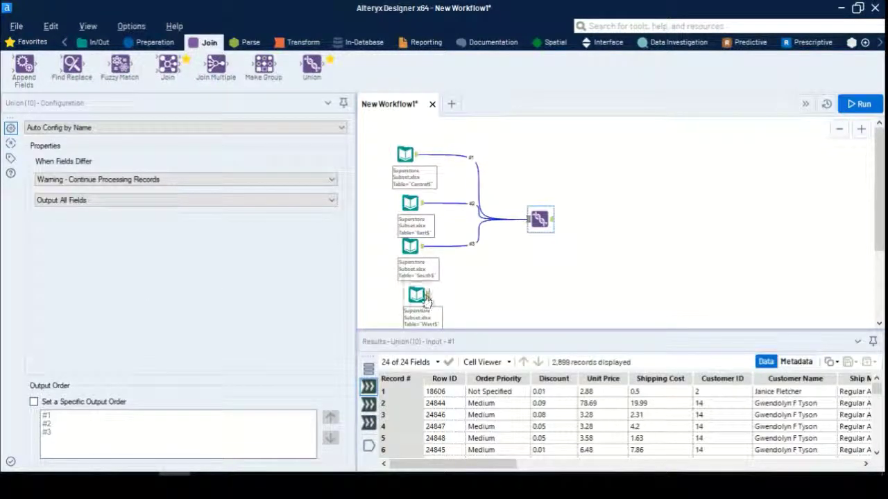
click(425, 294)
drag(430, 295, 536, 220)
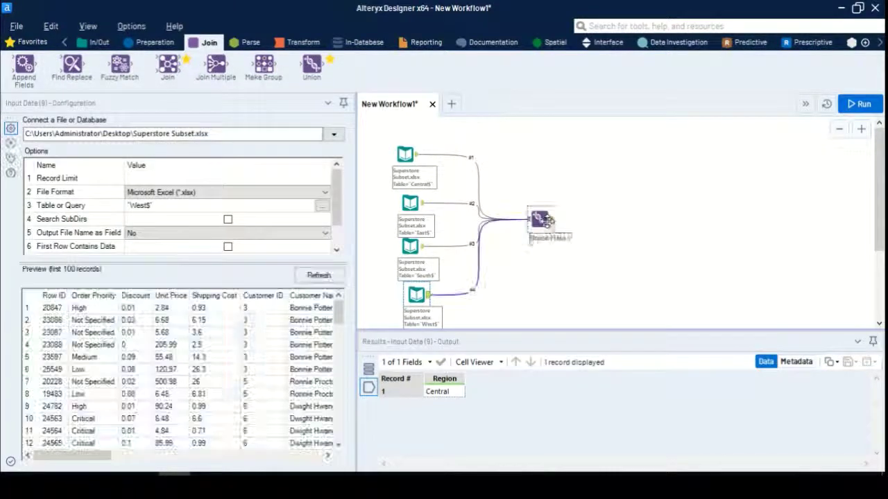
click(555, 226)
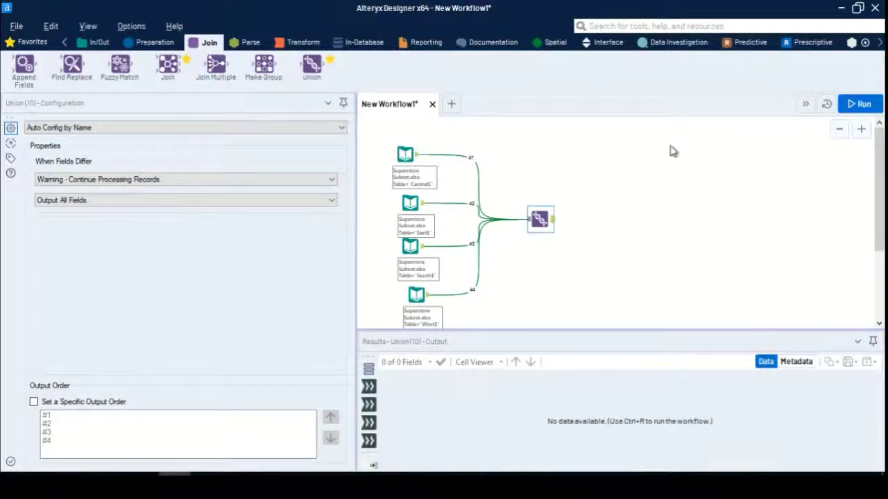
Run the workflow and inspect the 9,426 unioned records to find the Region column.
click(860, 104)
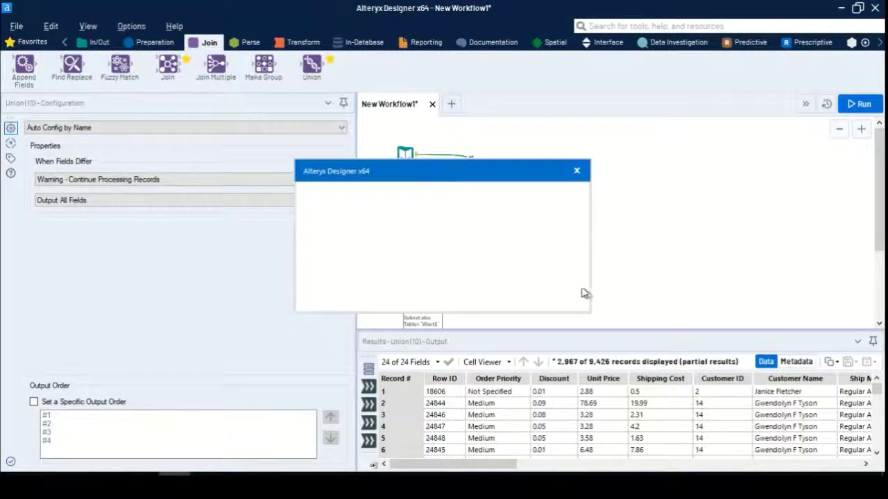
click(577, 171)
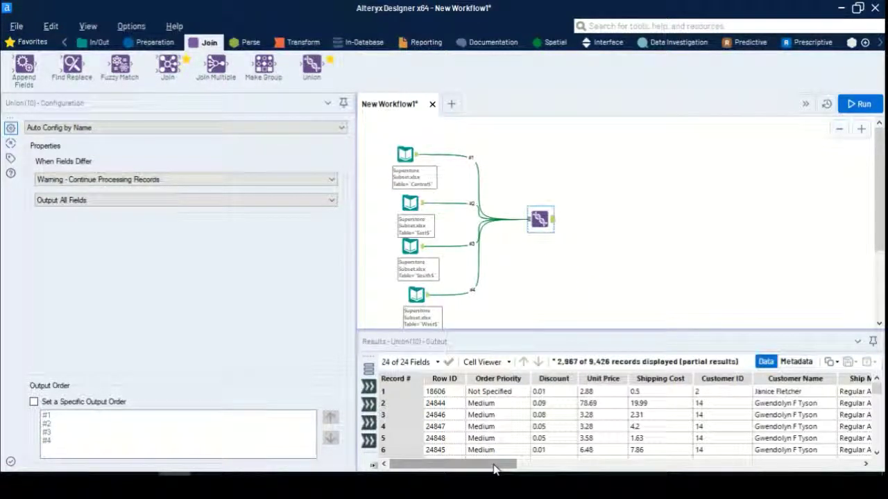
click(570, 464)
drag(613, 469, 718, 465)
drag(739, 461, 741, 461)
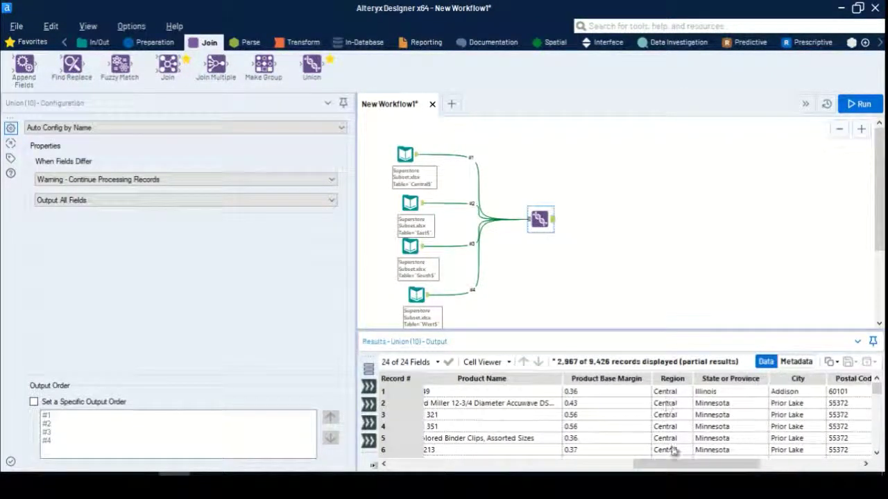
mouse_move(880, 393)
mouse_down()
mouse_move(880, 445)
mouse_move(878, 386)
mouse_up()
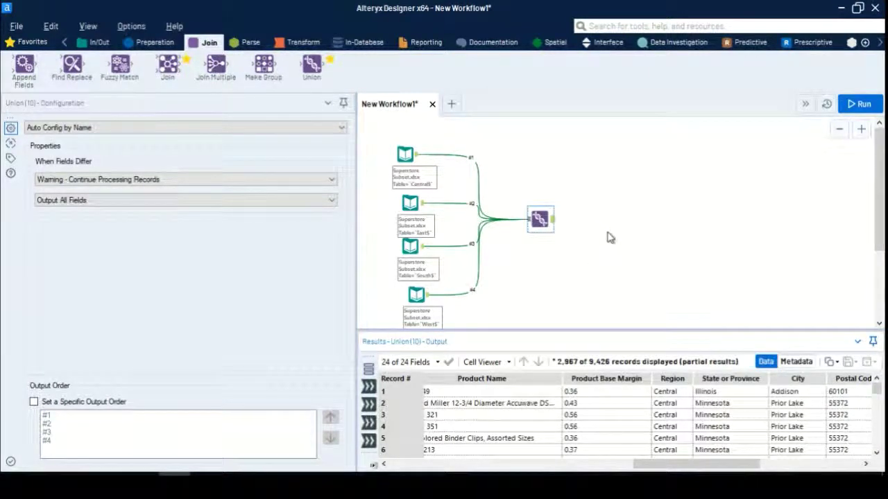
Add a Summarize tool after the Union that groups records by Region.
click(283, 43)
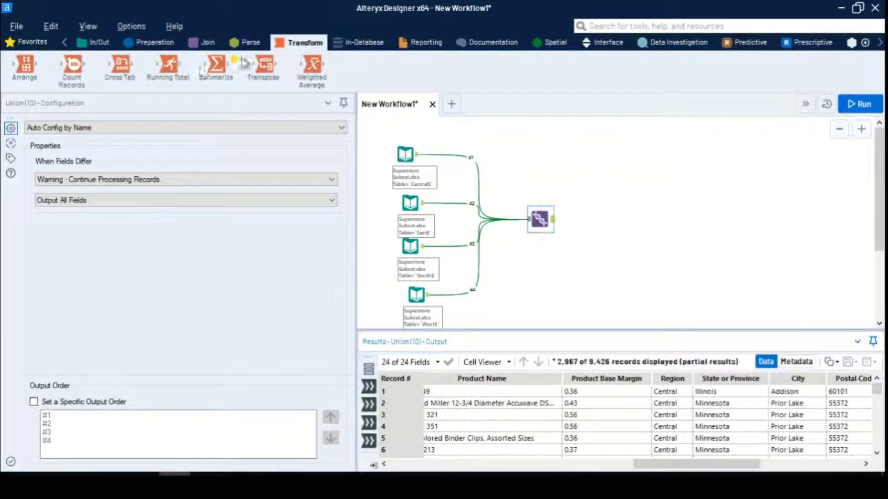
drag(207, 72, 589, 221)
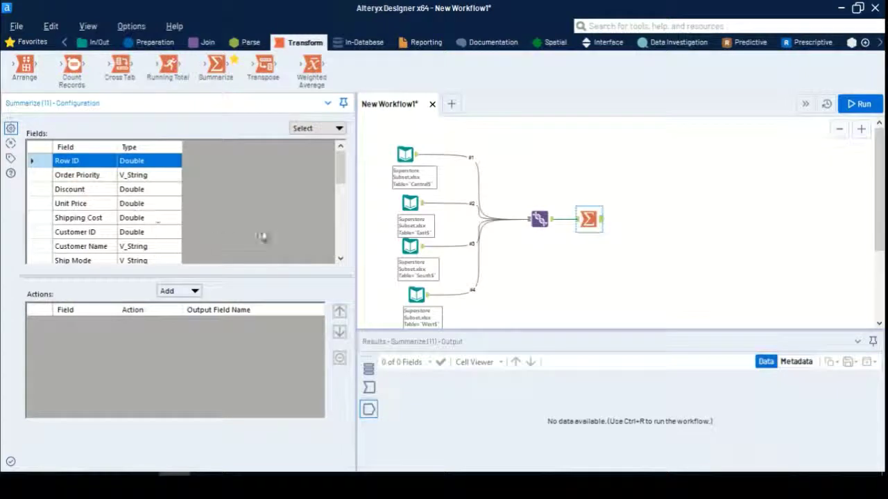
drag(336, 181, 341, 208)
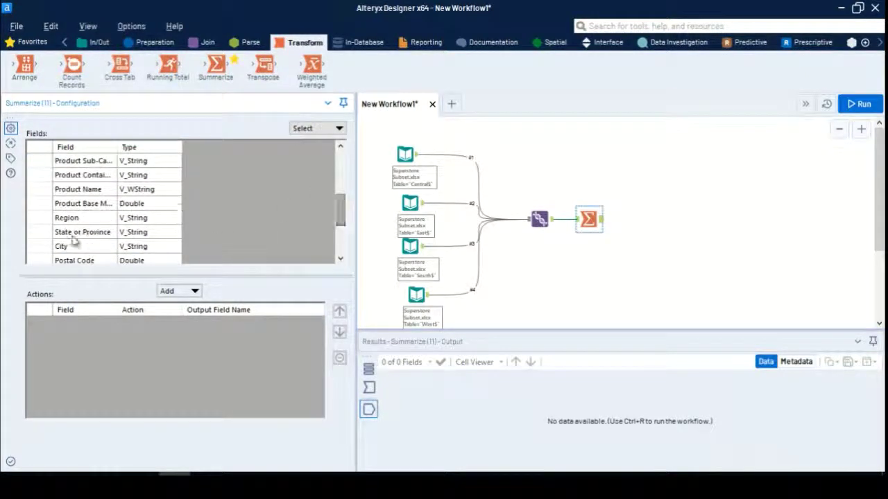
click(73, 218)
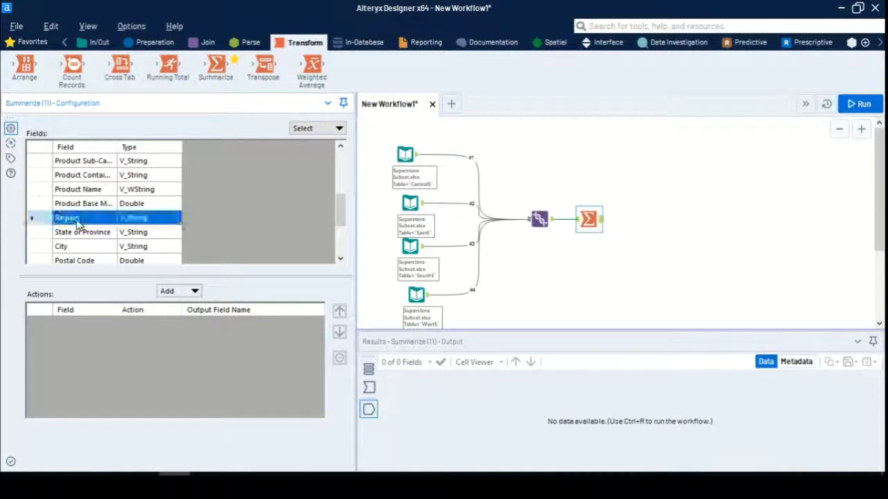
click(193, 291)
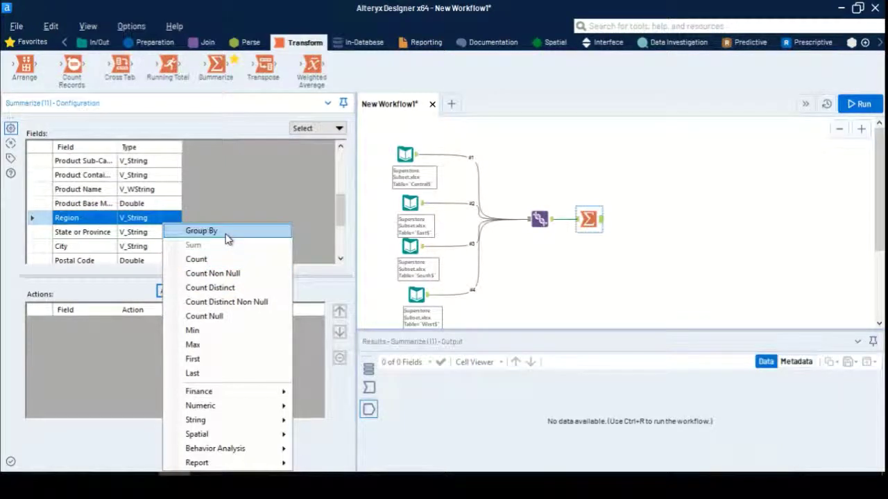
click(201, 230)
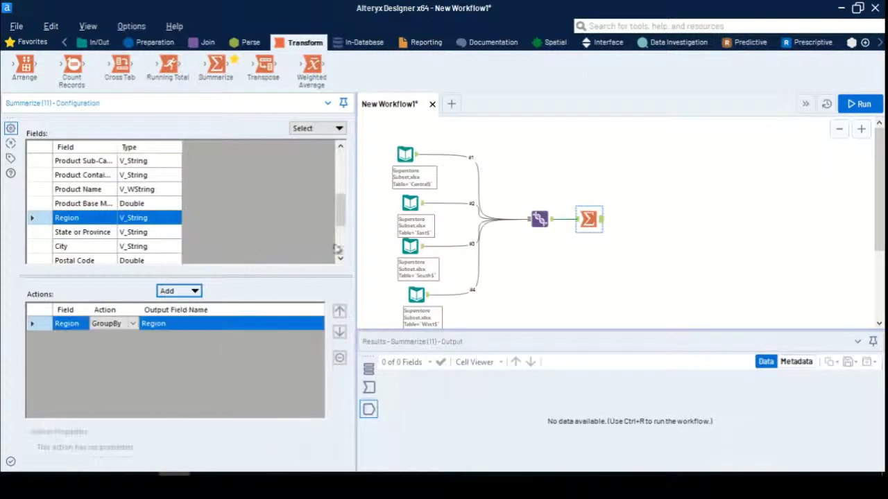
right_click(598, 220)
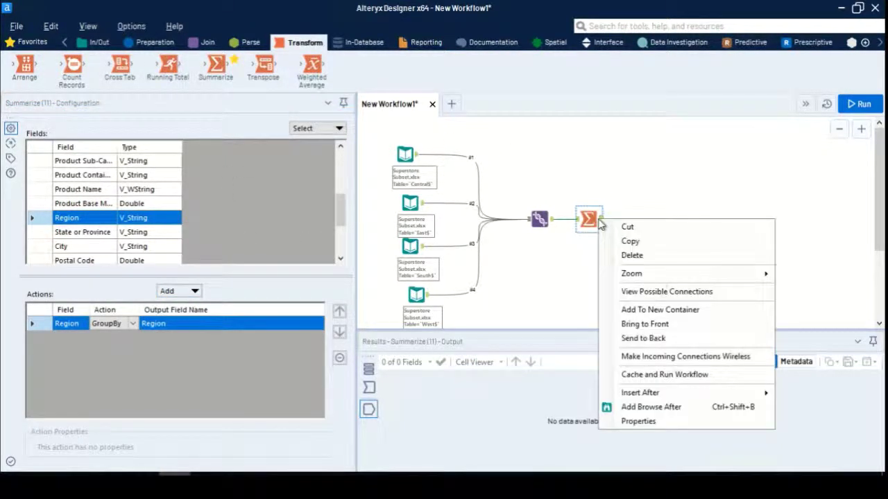
Add a Browse after Summarize and rerun to see the four groups: Central, East, South, West.
click(652, 409)
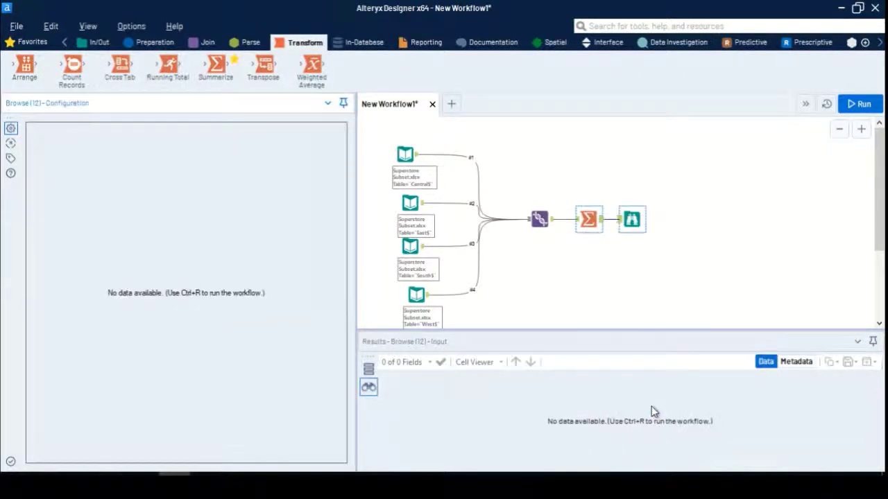
click(853, 110)
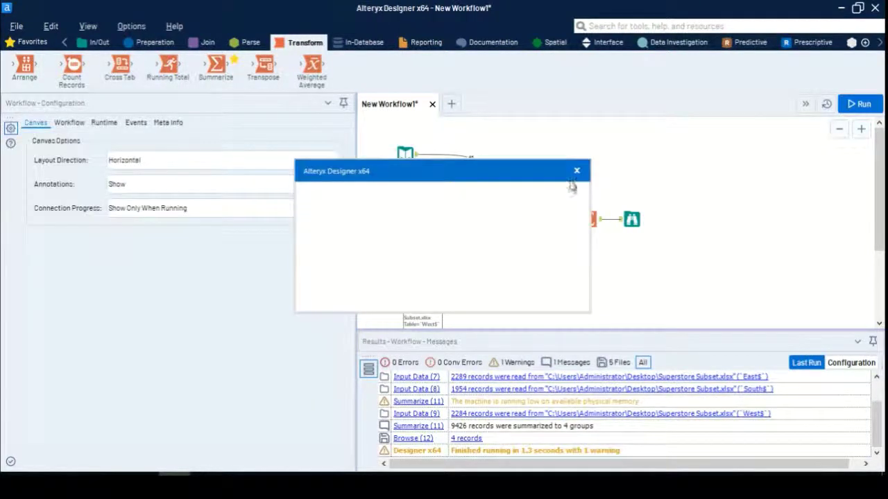
click(631, 219)
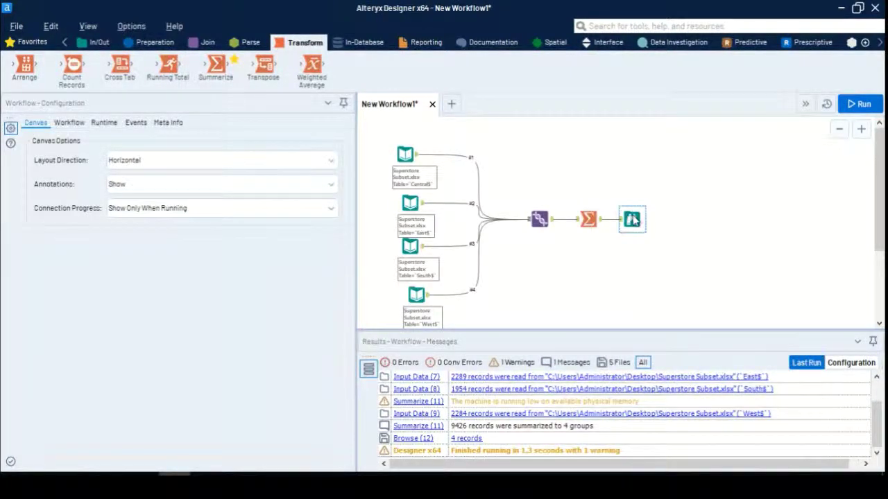